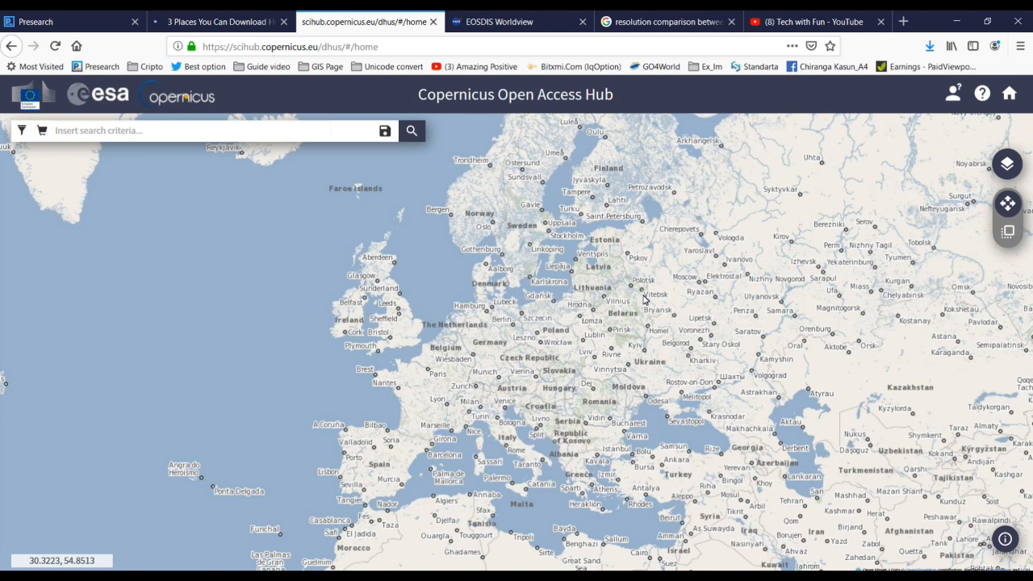
Step: Switch to the '(8) Tech with Fun - YouTube' tab showing the channel's GIS tutorial videos
left_click(823, 19)
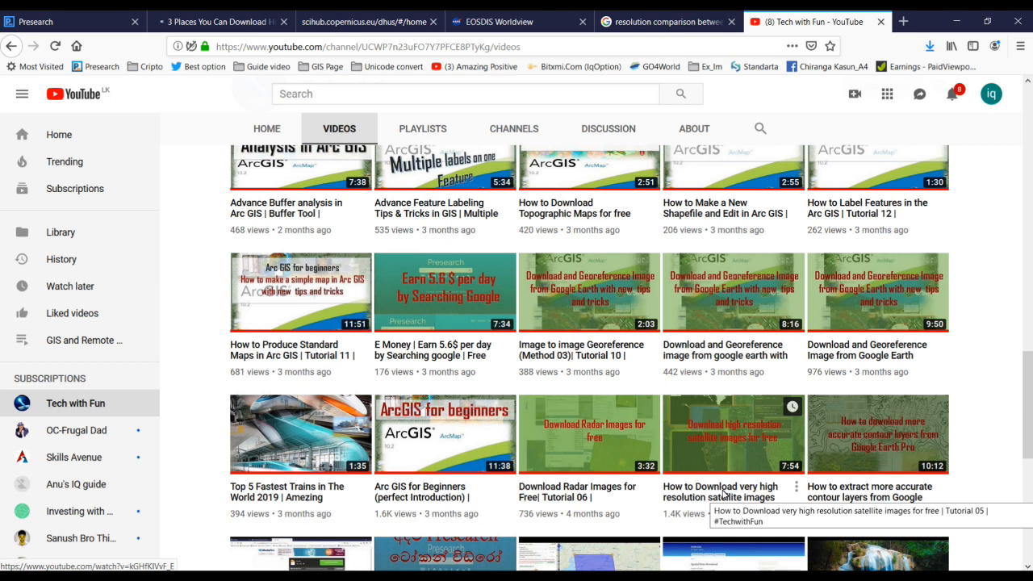
Step: Scroll through the channel's tutorial video grid, then go back to the scihub.copernicus.eu tab
scroll(674, 242, "up", 5)
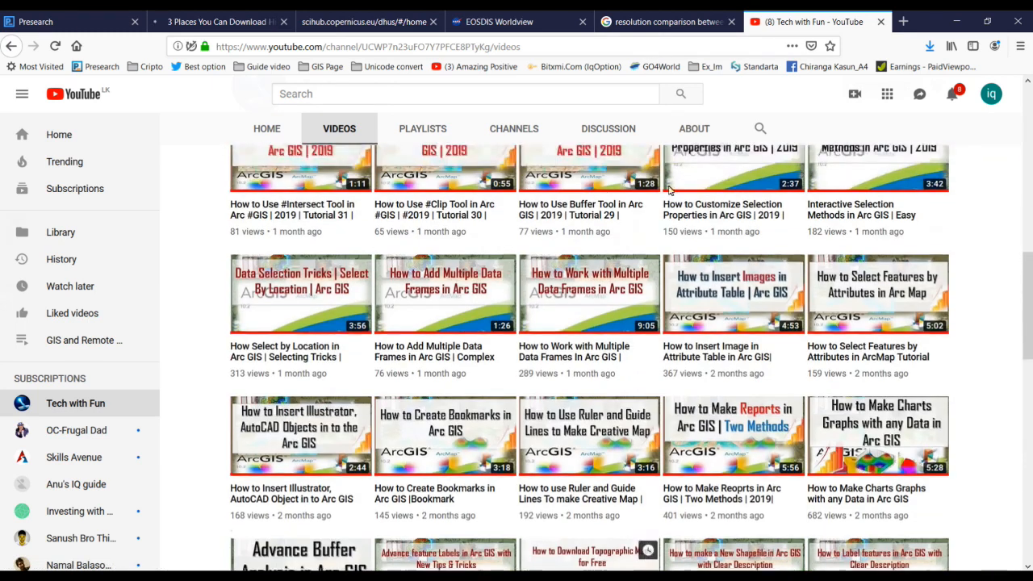
scroll(638, 266, "up", 4)
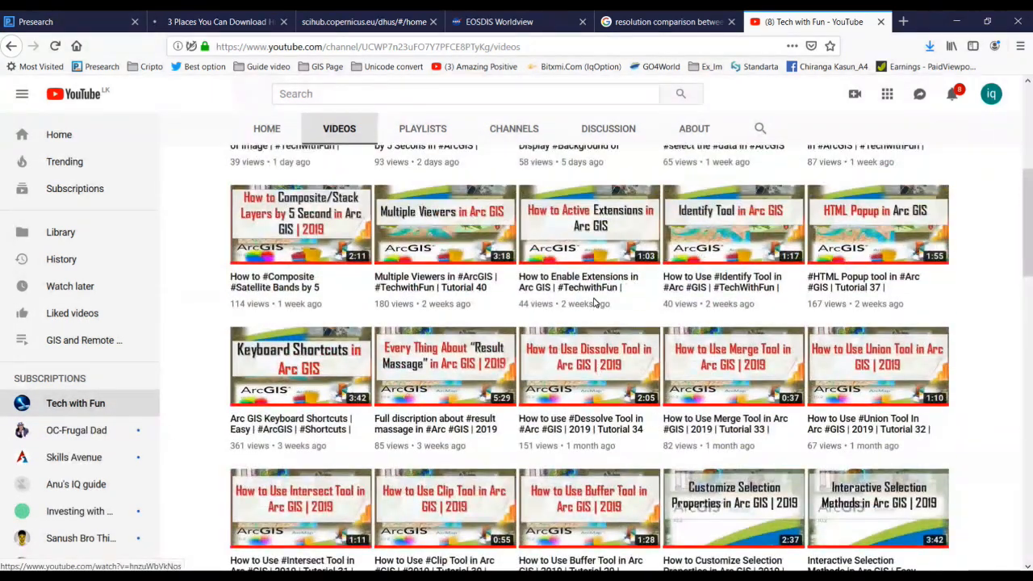
scroll(613, 323, "down", 7)
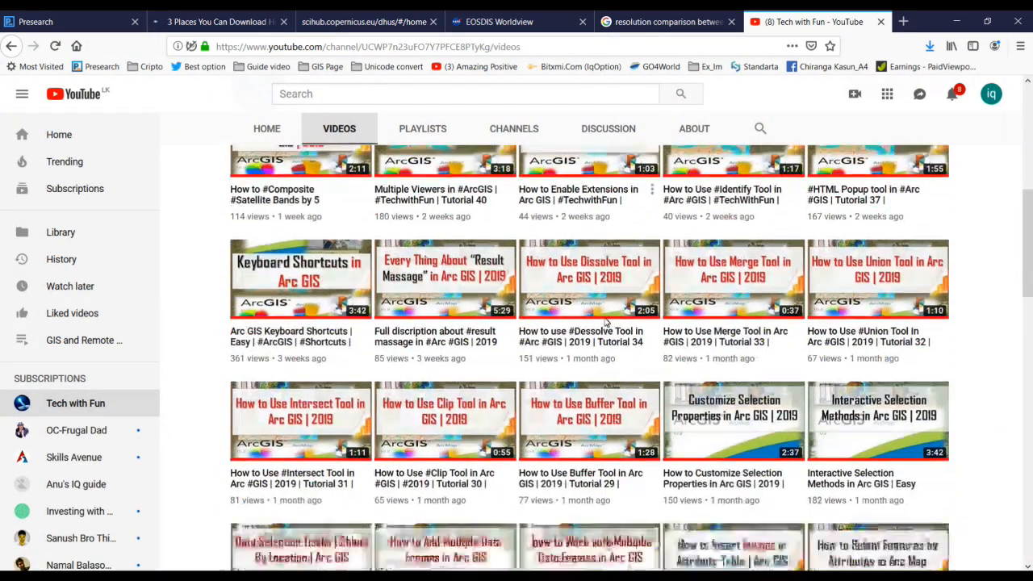
scroll(712, 438, "down", 1)
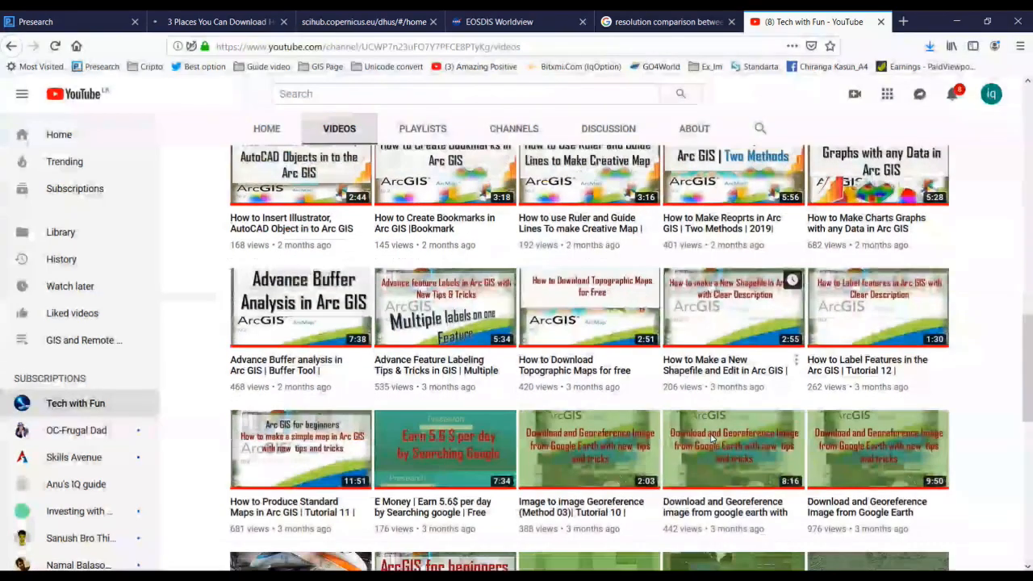
scroll(666, 416, "down", 2)
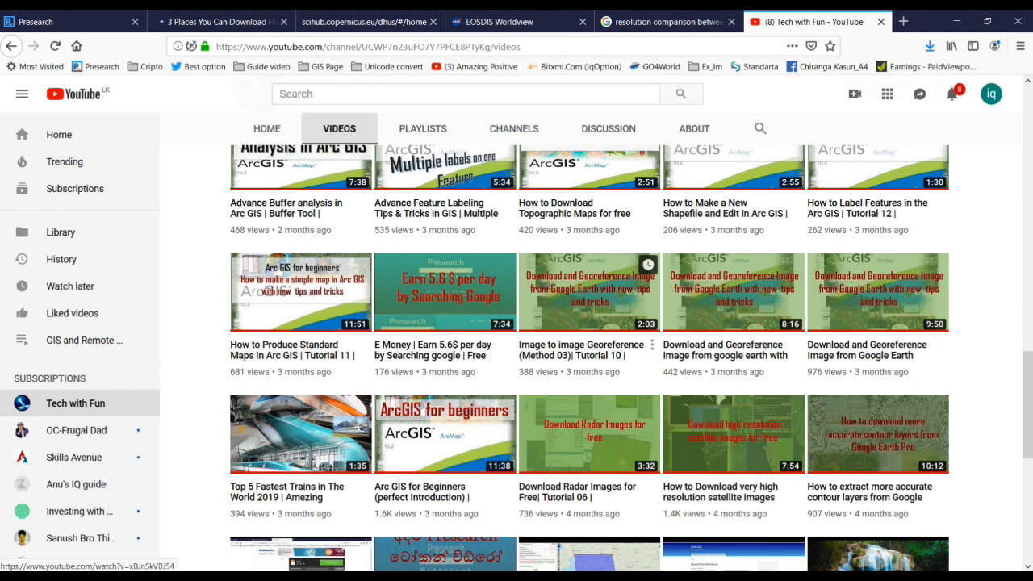
left_click(339, 22)
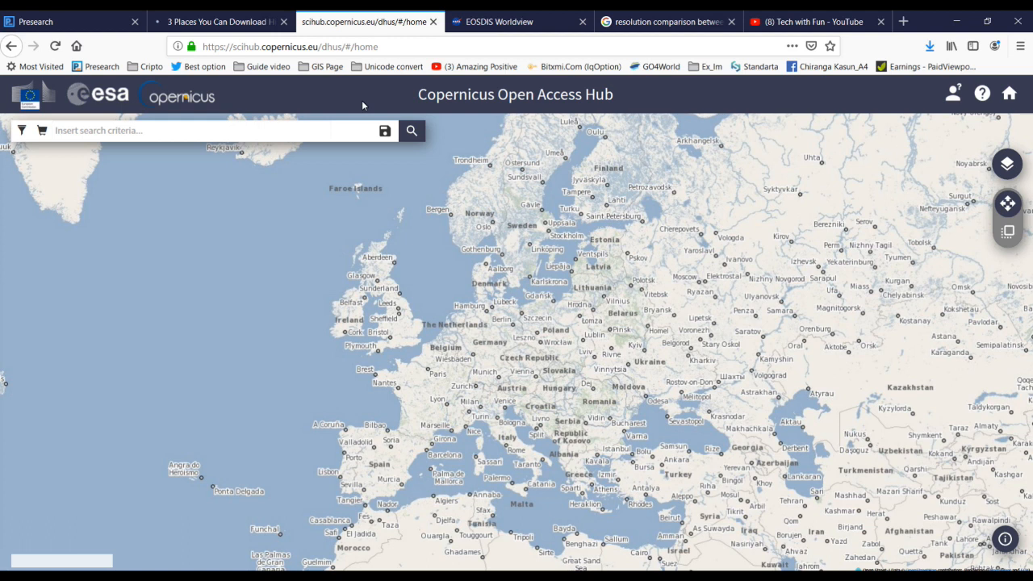
left_click(650, 21)
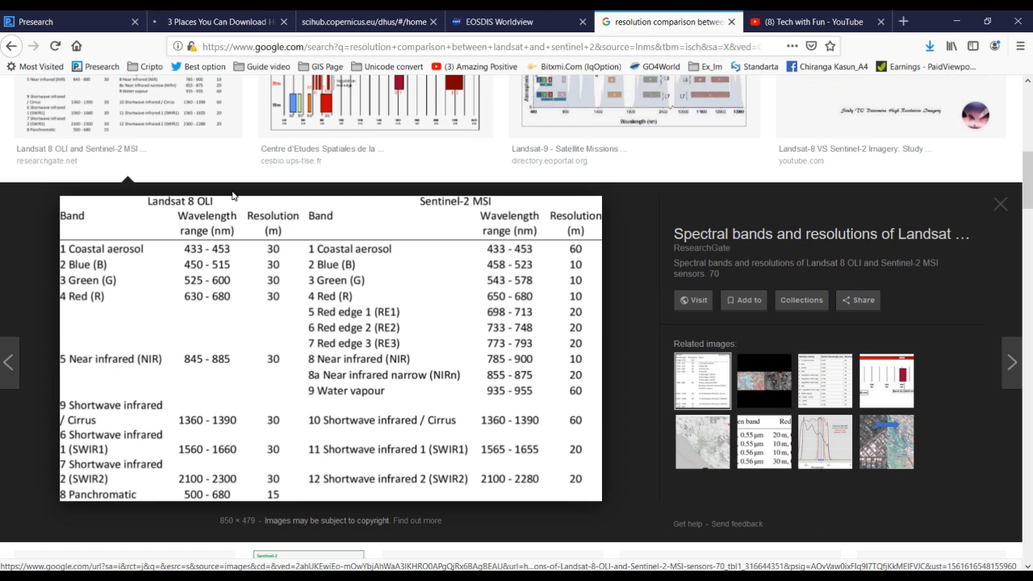
left_click(349, 22)
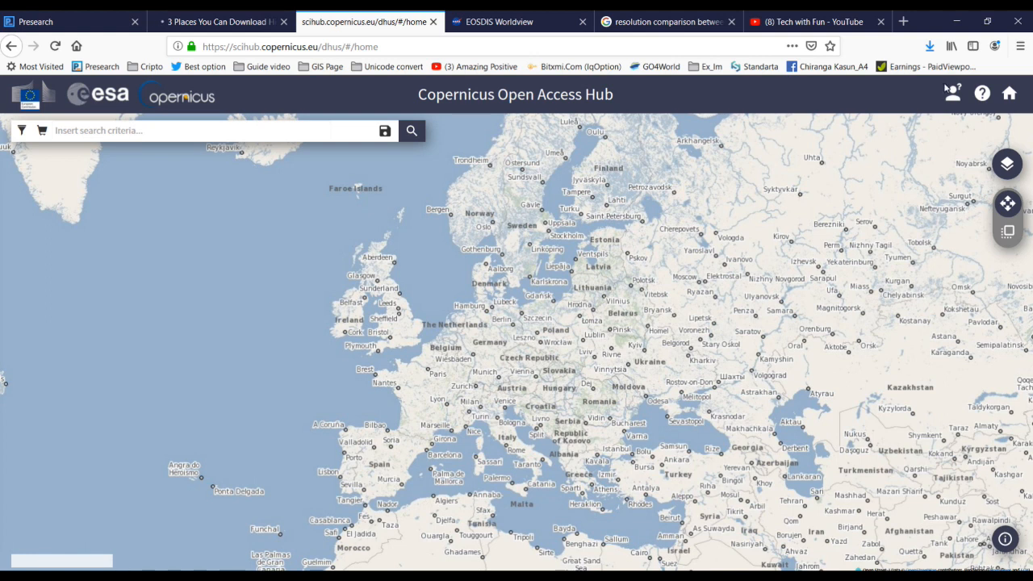
left_click(955, 91)
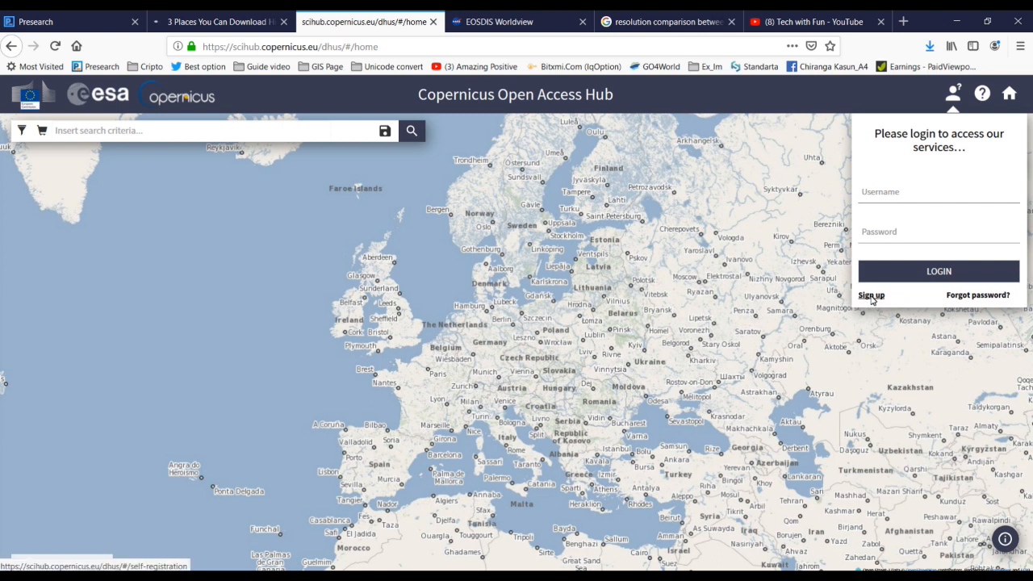
Step: Sign in with the saved username and account password, then check and close the account details panel
left_click(890, 201)
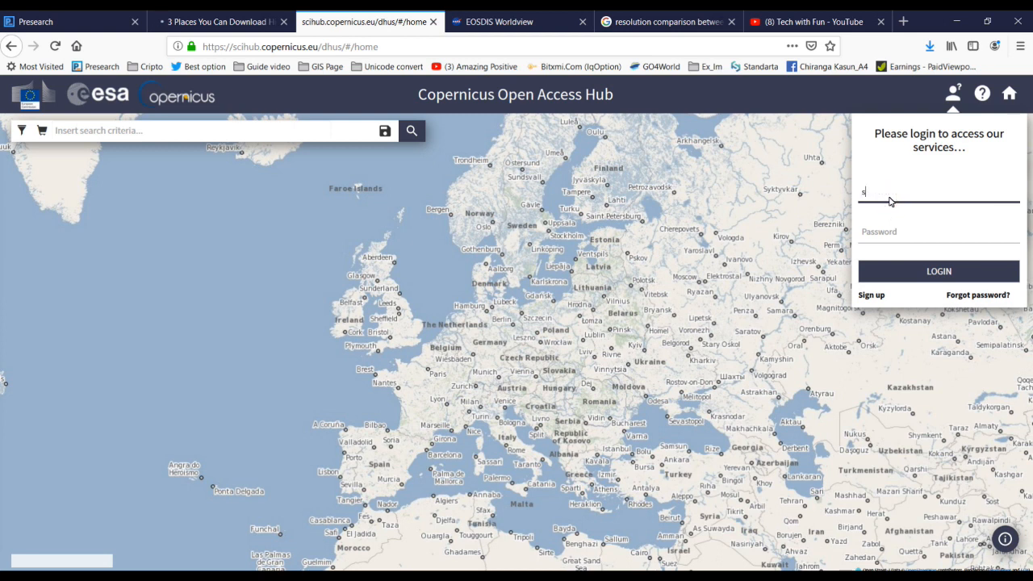
type("sa")
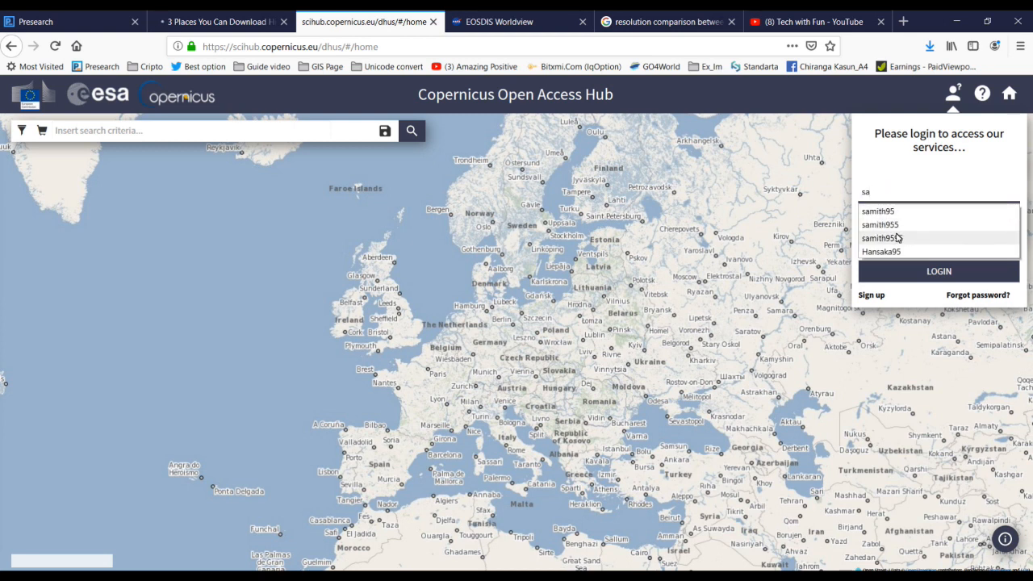
left_click(896, 237)
left_click(878, 234)
type("••••••")
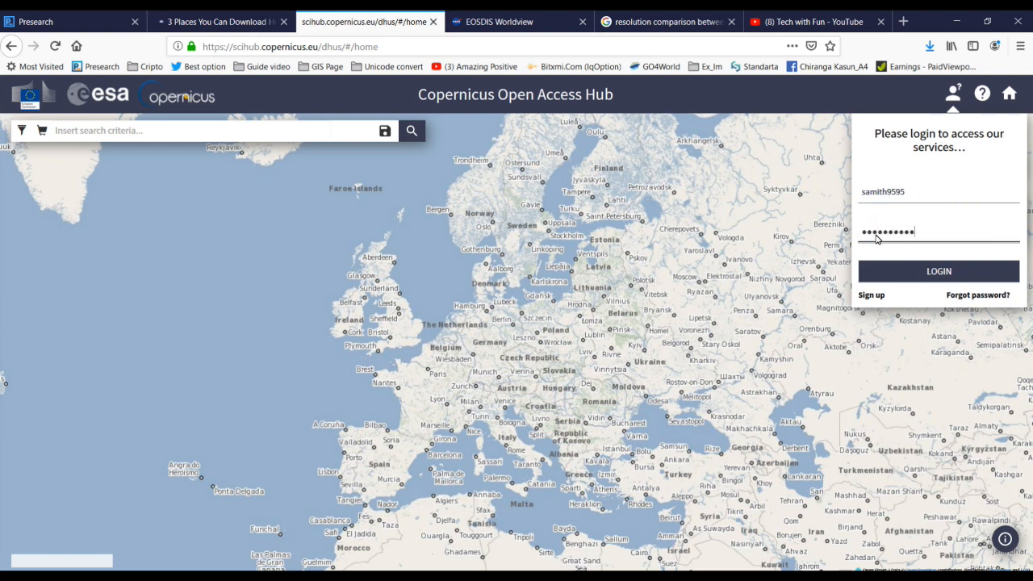
left_click(879, 275)
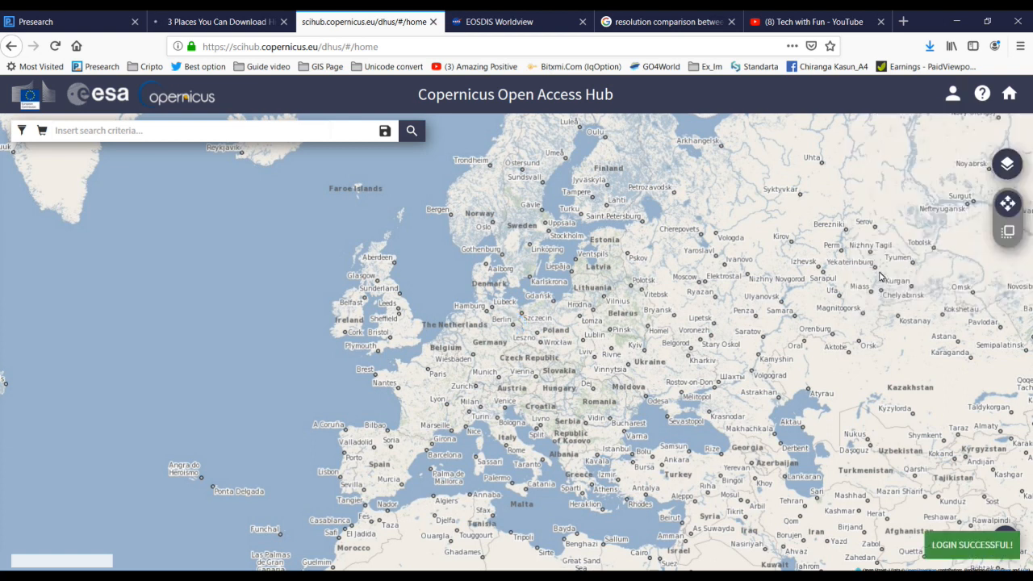
left_click(959, 97)
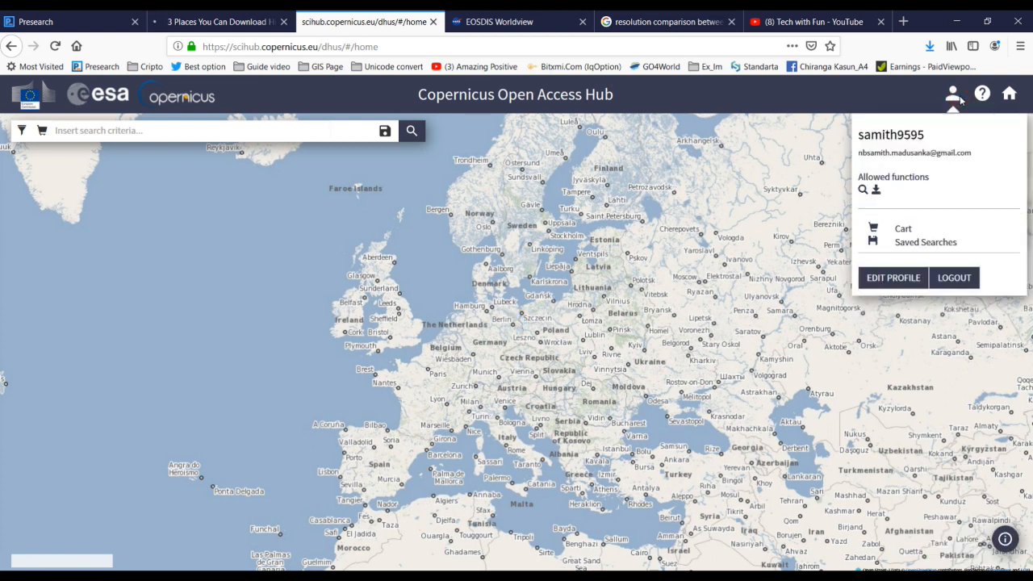
left_click(184, 128)
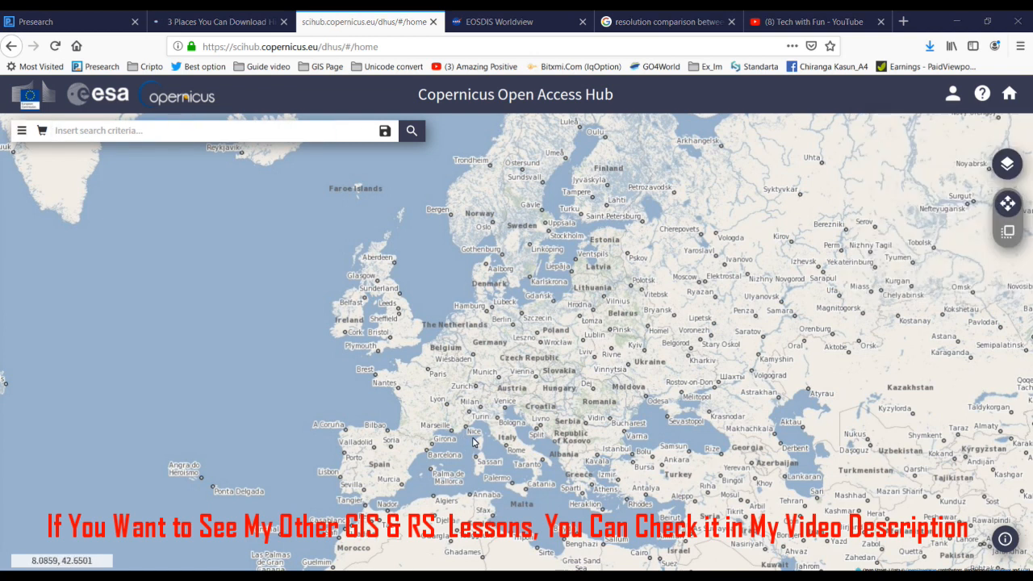
Step: Zoom onto northern Italy and draw a search rectangle covering Genoa, Piacenza and Parma
scroll(473, 443, "up", 2)
scroll(474, 442, "up", 2)
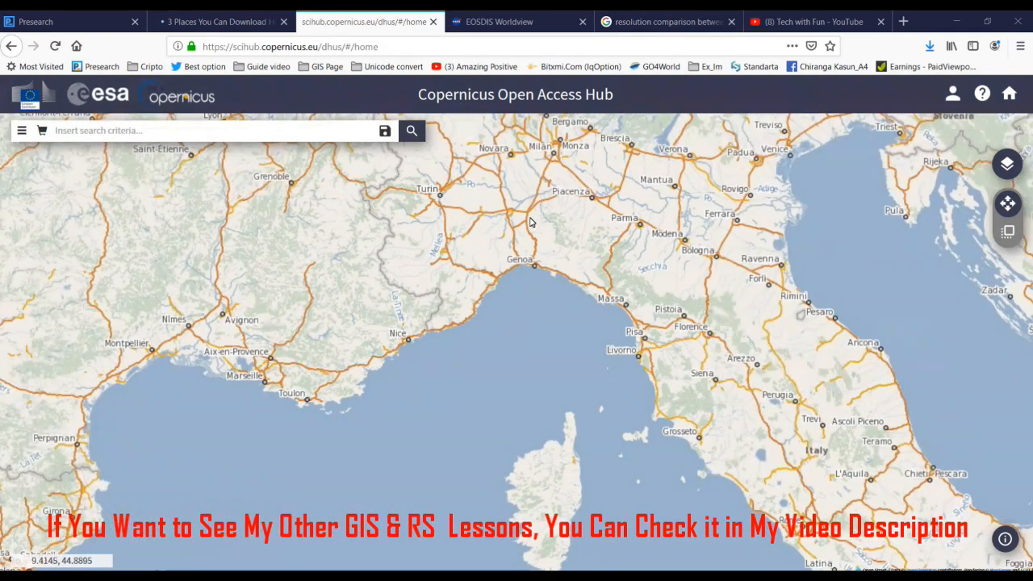
left_click(476, 202)
left_click_drag(477, 202, 637, 296)
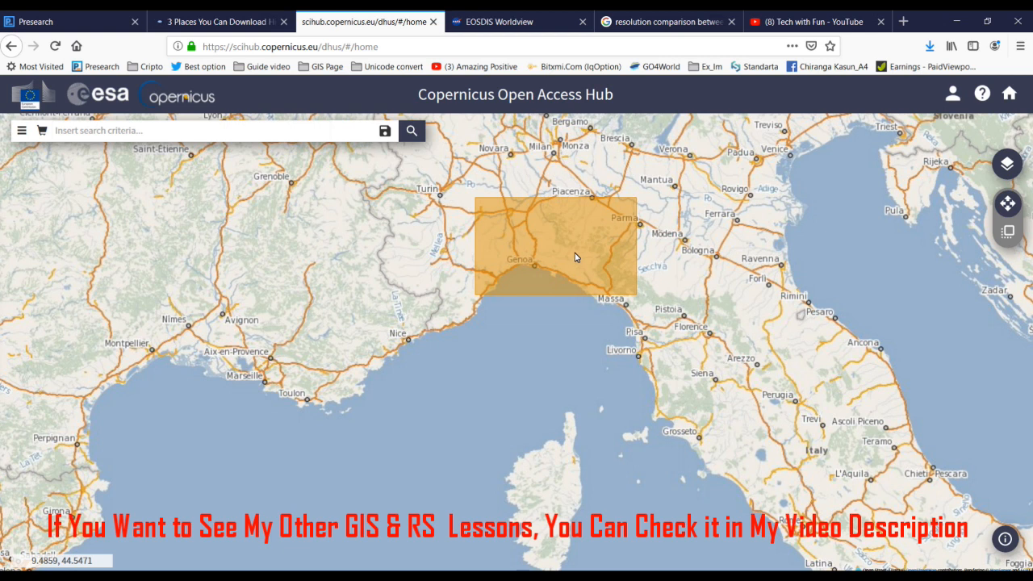
Step: In Advanced Search, set the sensing period start date to 2018/01/01
left_click(23, 132)
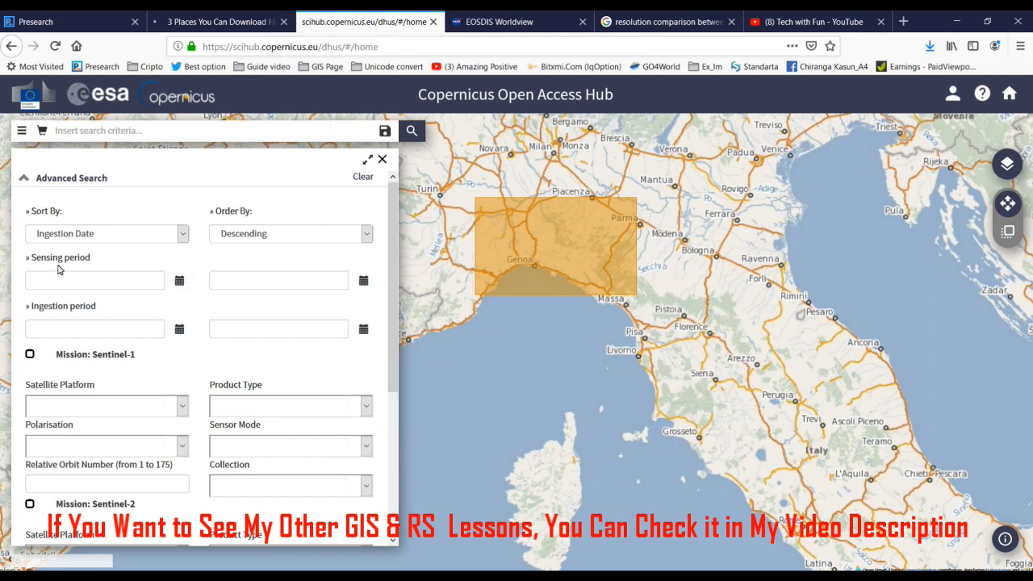
left_click(180, 281)
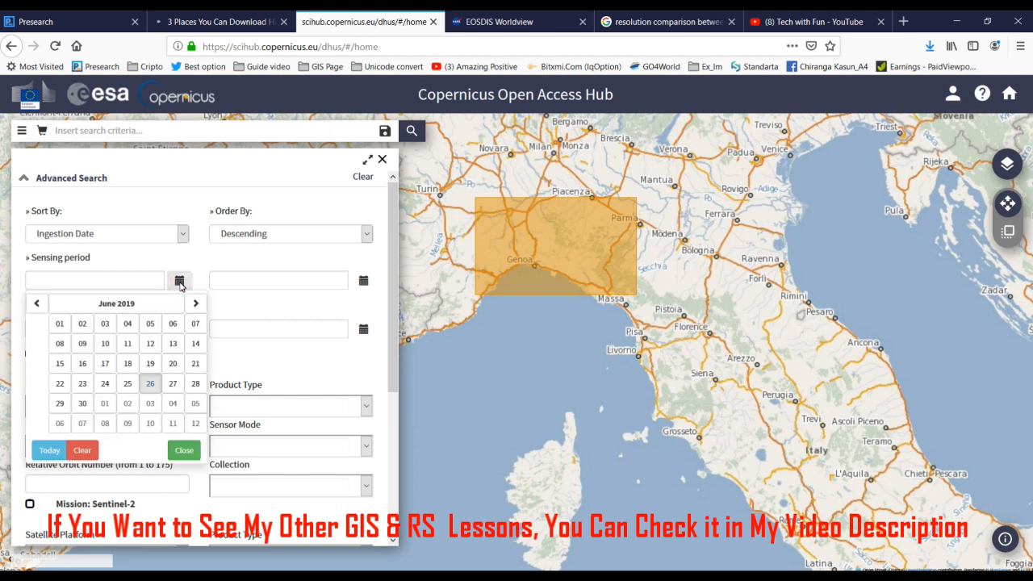
left_click(113, 303)
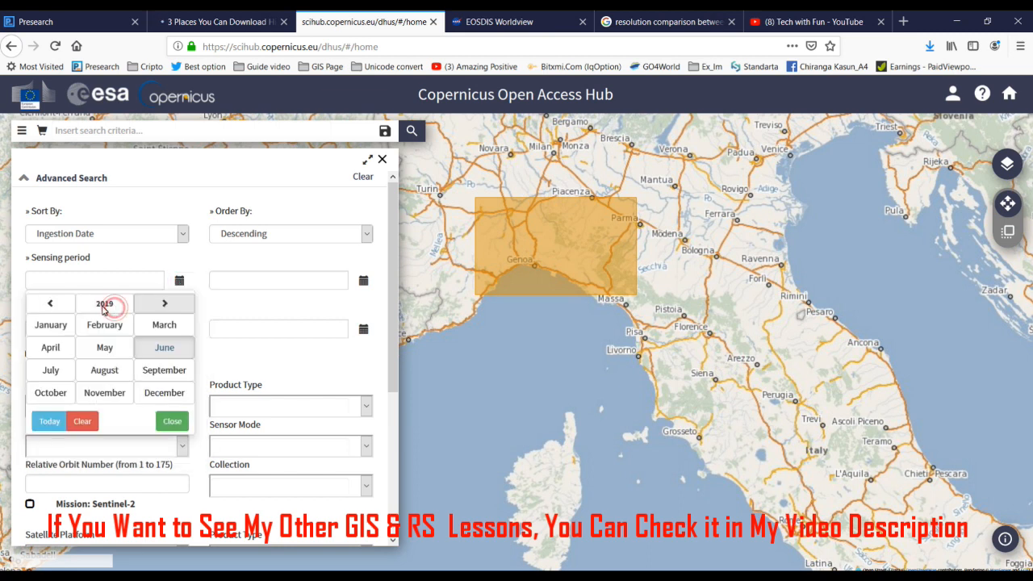
left_click(61, 305)
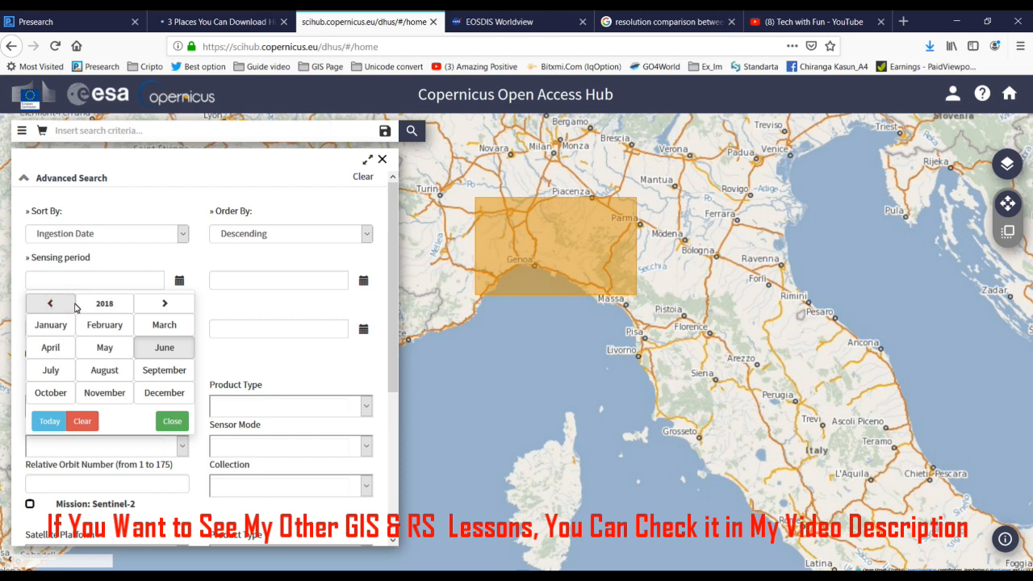
left_click(58, 324)
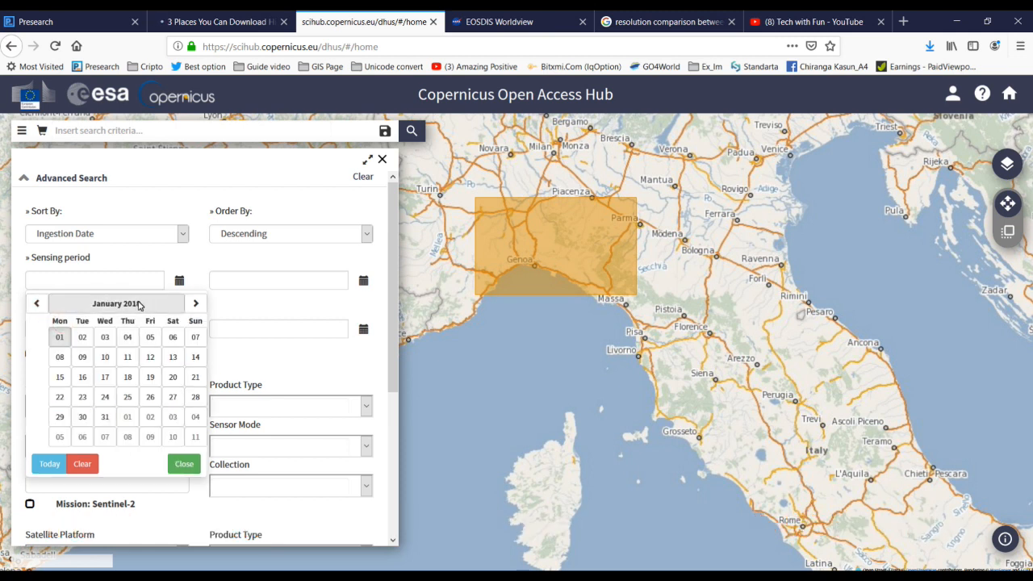
left_click(59, 336)
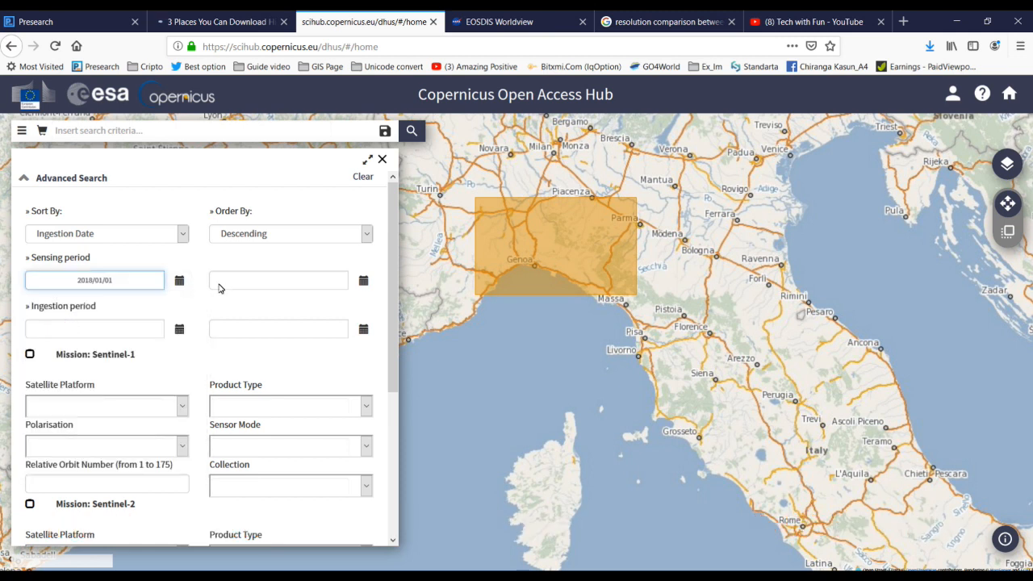
Step: Set the sensing period end date to 2019/01/01
left_click(364, 281)
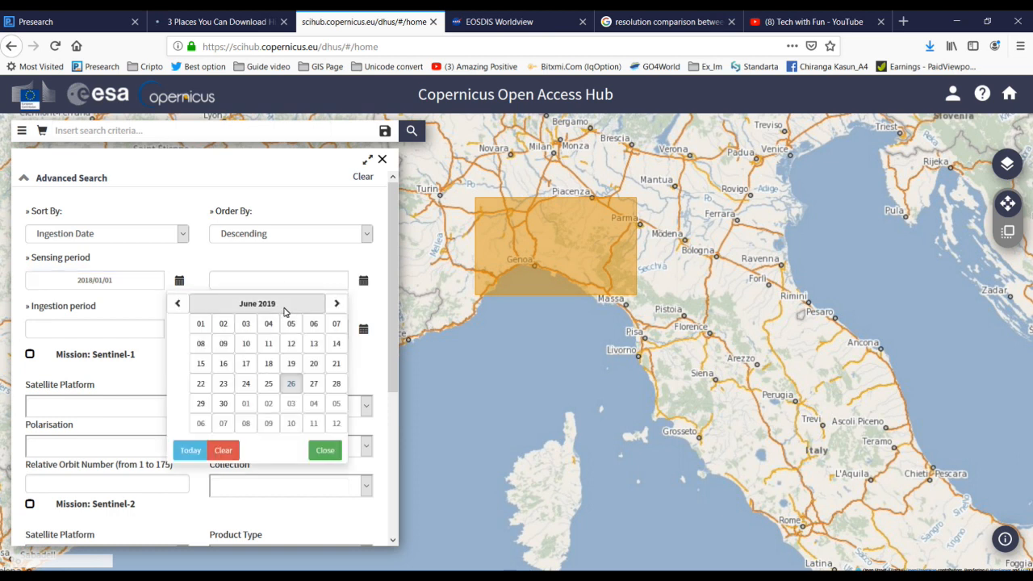
left_click(177, 303)
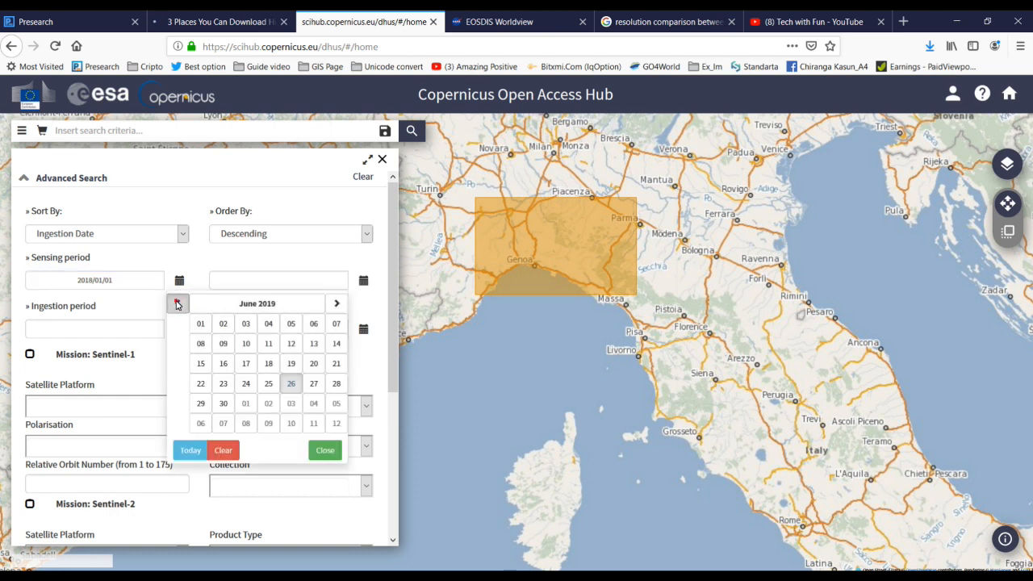
left_click(176, 302)
left_click(176, 301)
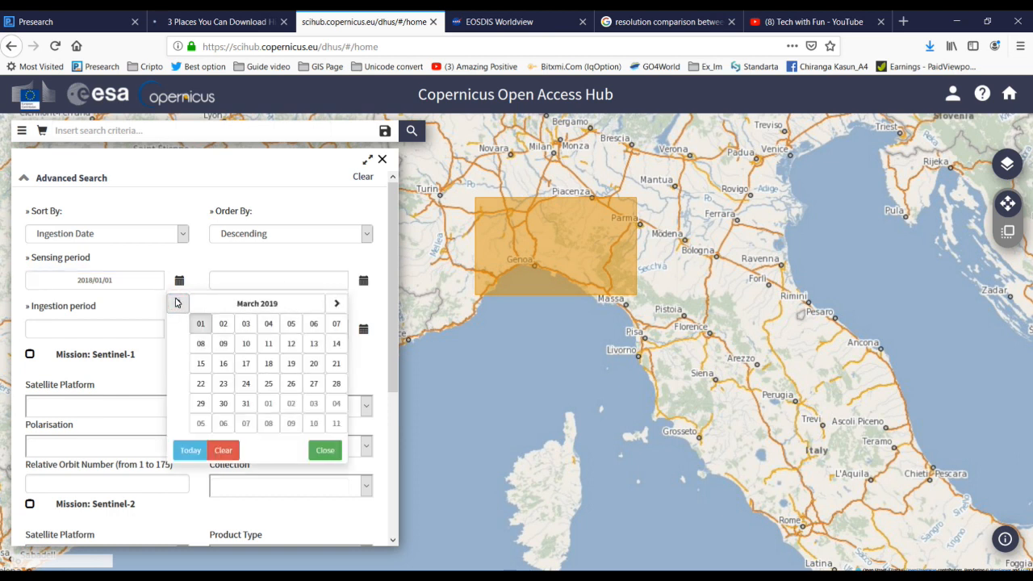
left_click(176, 302)
left_click(176, 302)
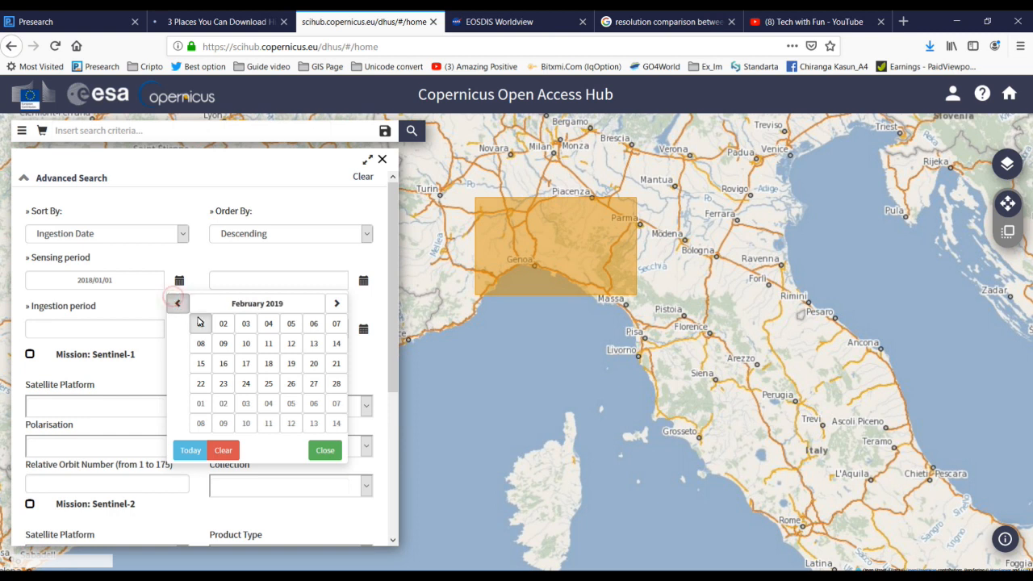
left_click(200, 324)
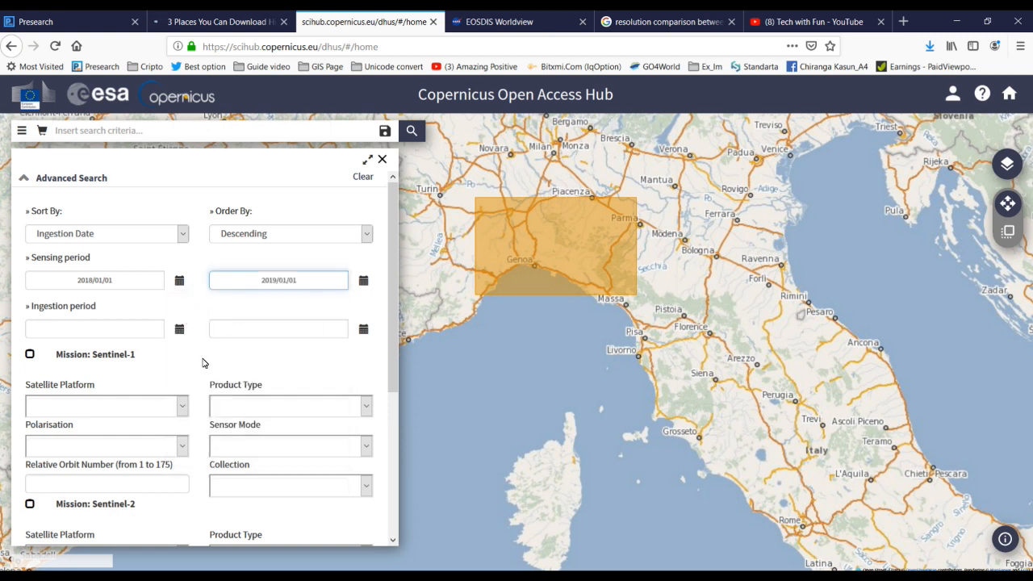
scroll(192, 361, "down", 2)
left_click(184, 336)
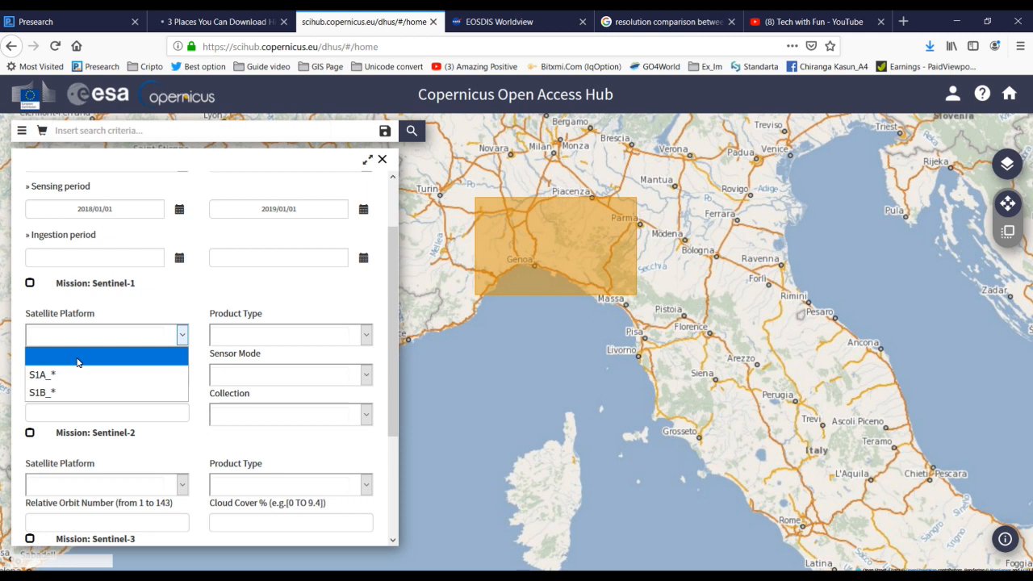
Step: Leave Sentinel-1 unset and choose Sentinel-2 platform S2A_* with product type S2MSI1C
left_click(127, 295)
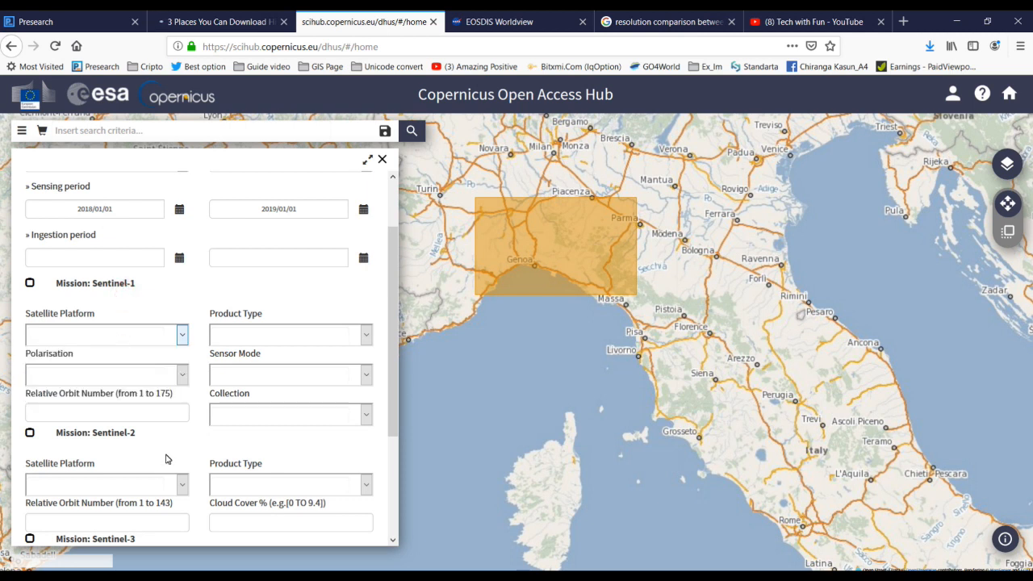
scroll(166, 459, "down", 2)
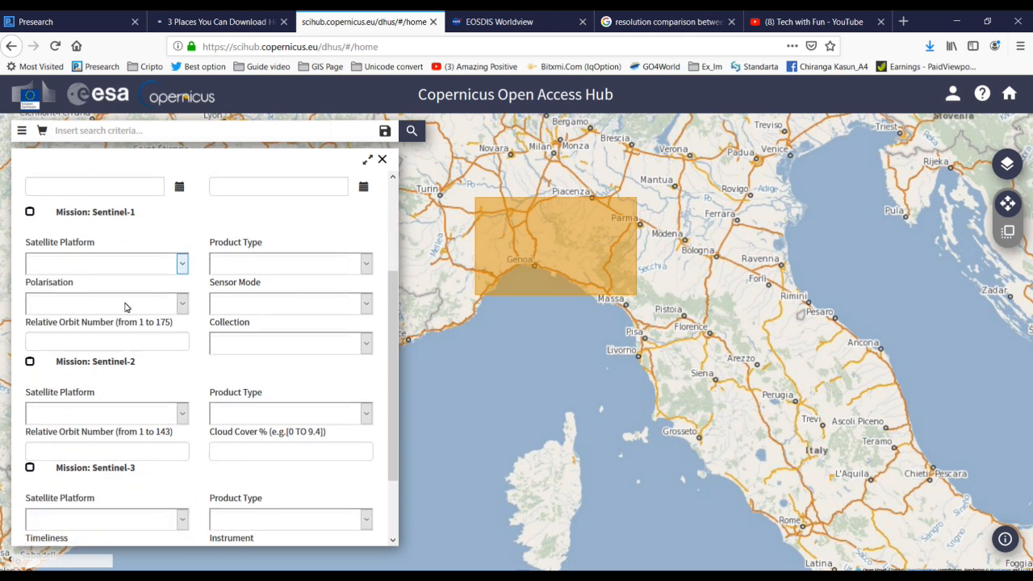
left_click(183, 416)
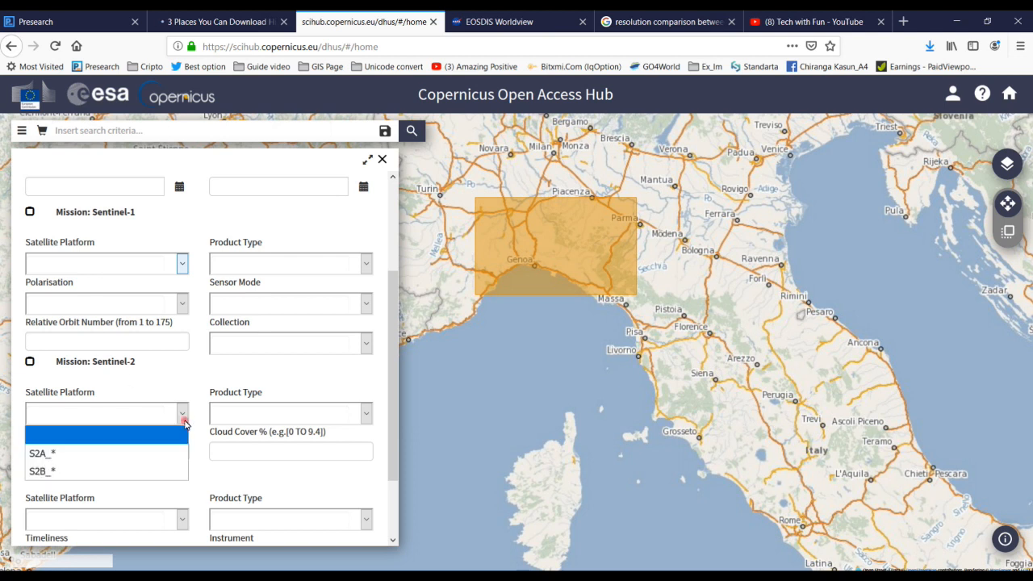
left_click(44, 454)
left_click(366, 413)
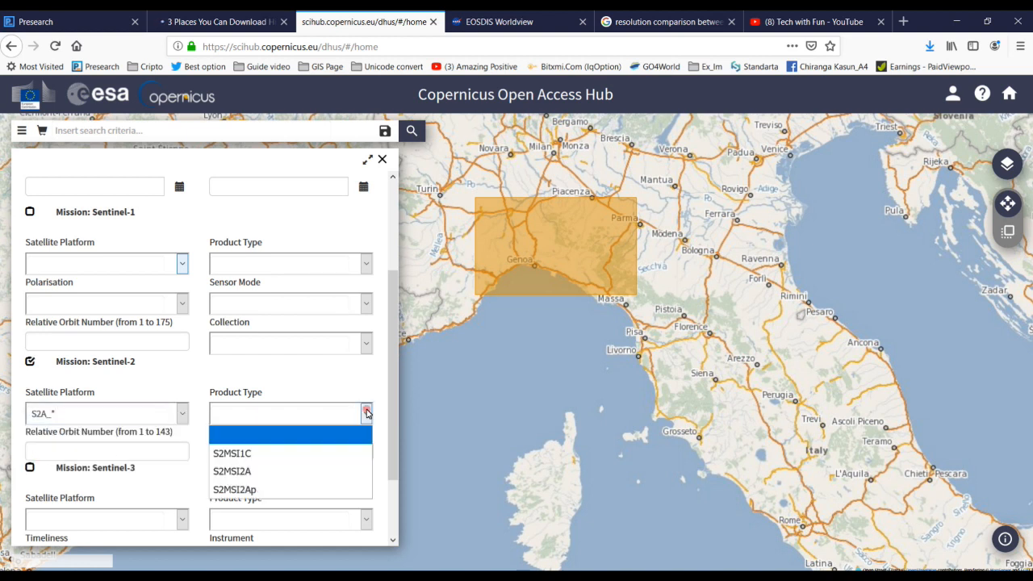
left_click(266, 452)
Step: Enter [0 TO 5] as the Sentinel-2 cloud cover percentage range
left_click(236, 454)
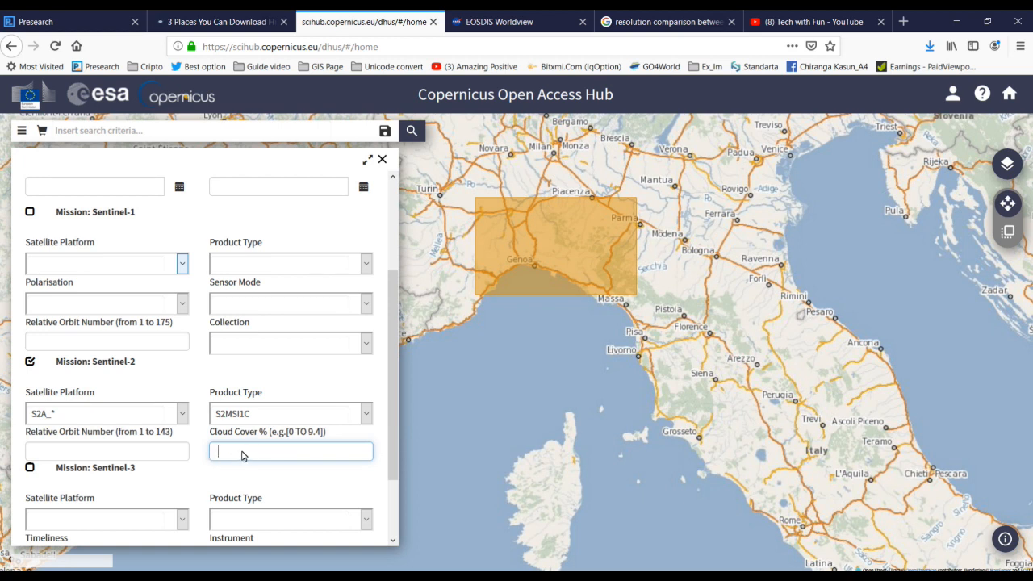
type("[0TO")
key("BackSpace")
key("BackSpace")
type("TO 5]")
scroll(276, 485, "down", 1)
scroll(273, 484, "down", 2)
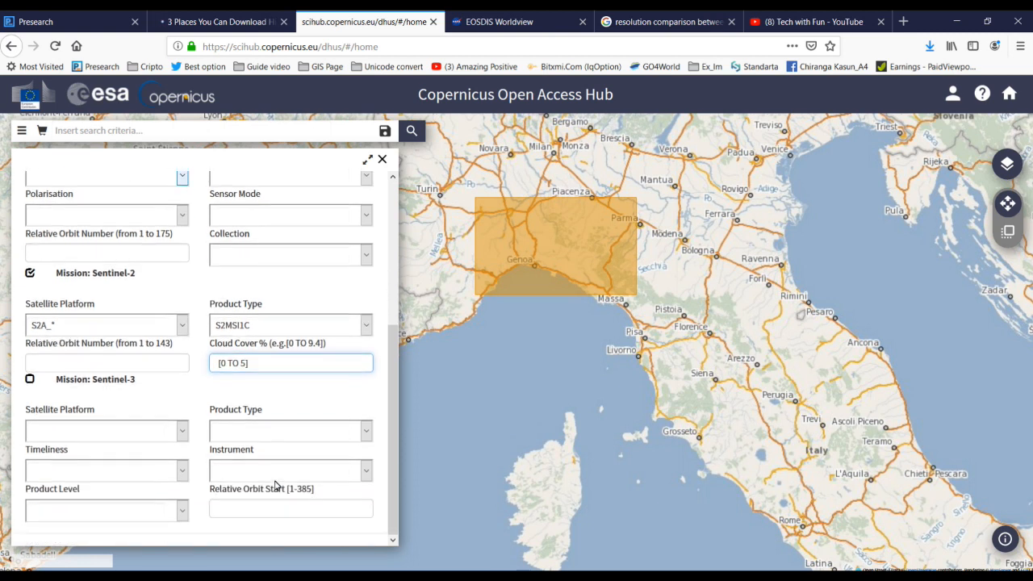
scroll(341, 296, "up", 5)
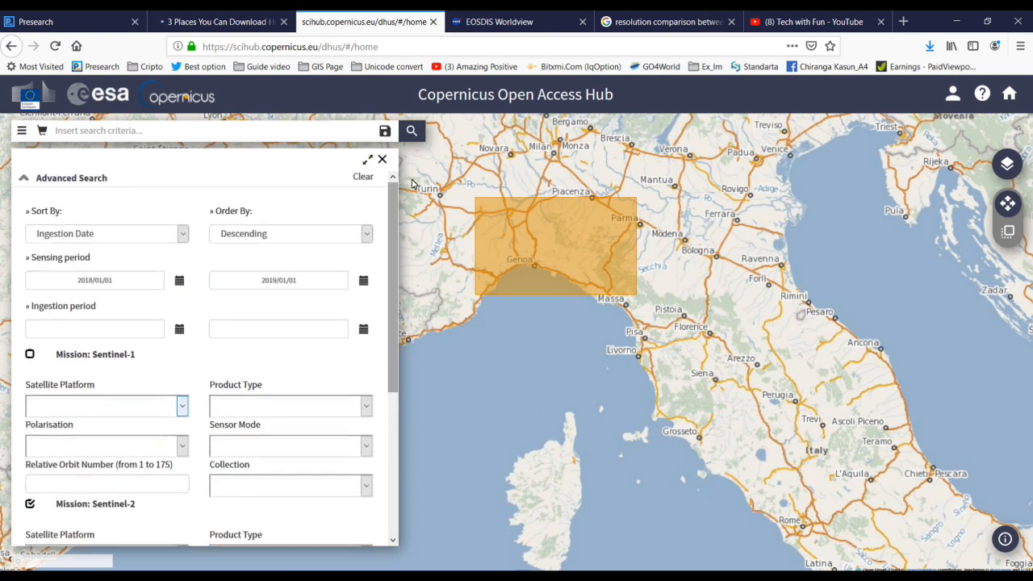
Step: Run the search for 124 products and select the 2018-11-28 T32TNQ product from its map footprint
left_click(412, 131)
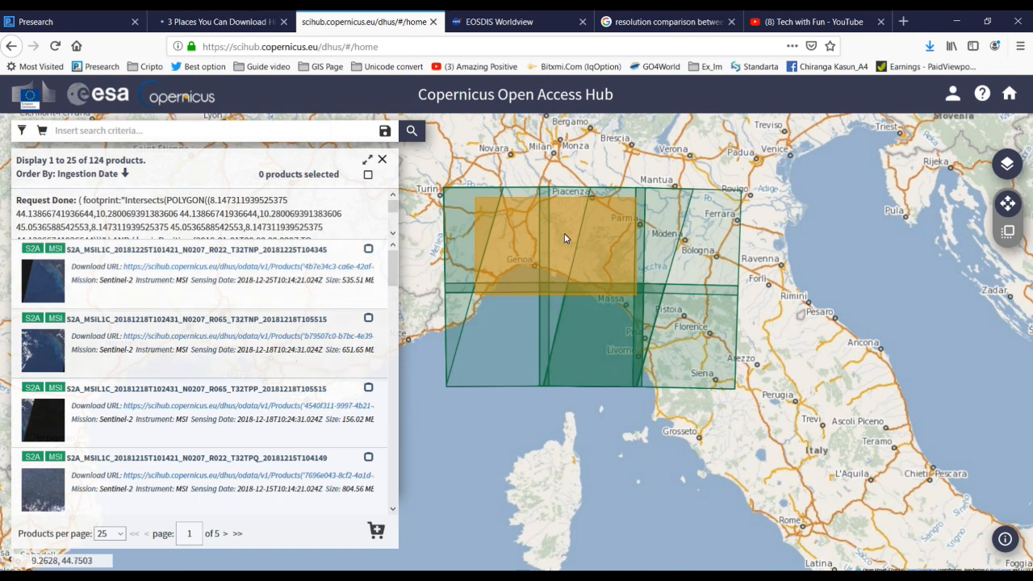
left_click(592, 234)
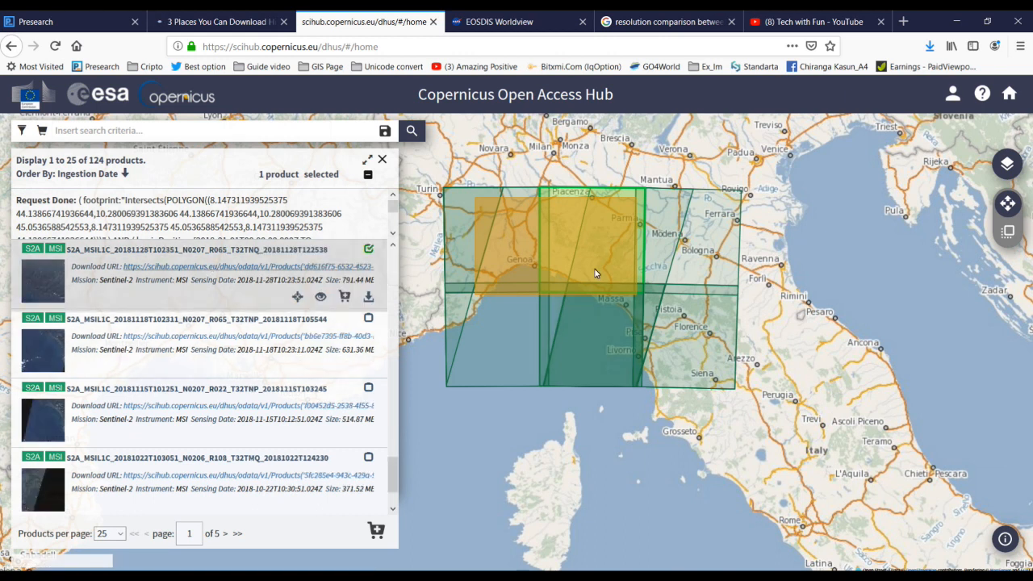
mouse_move(148, 276)
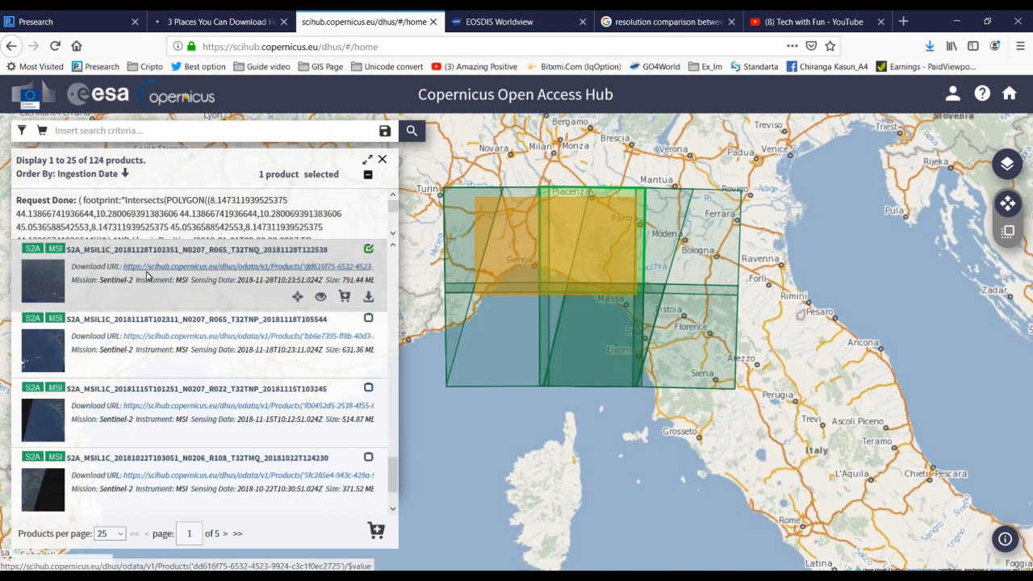
left_click(321, 298)
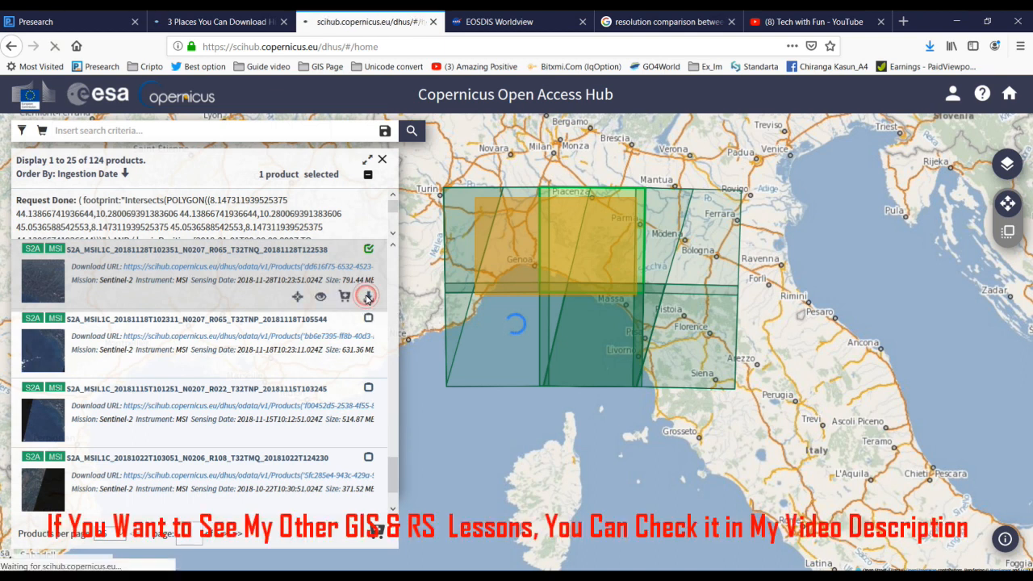
left_click(366, 296)
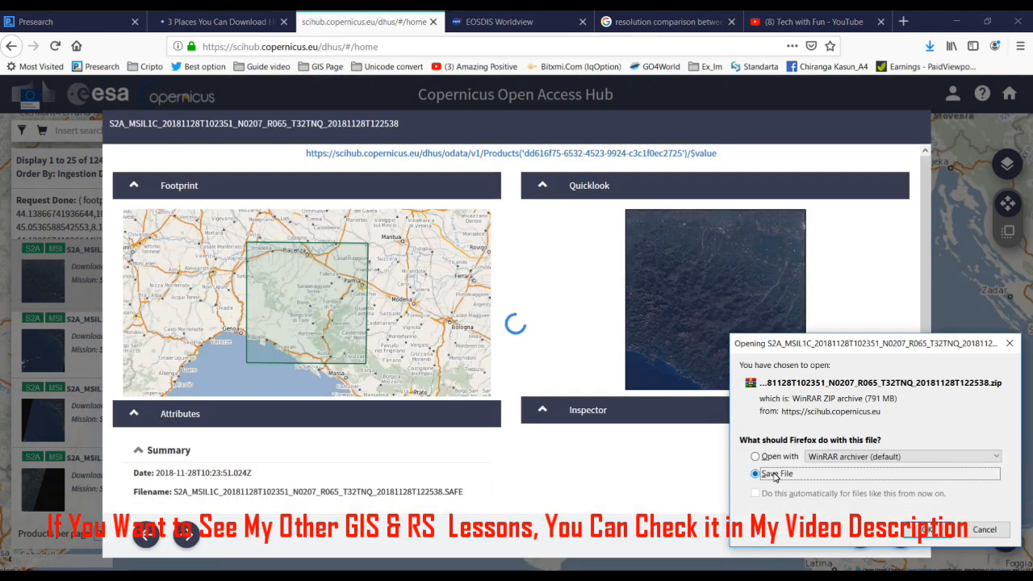
left_click(1008, 343)
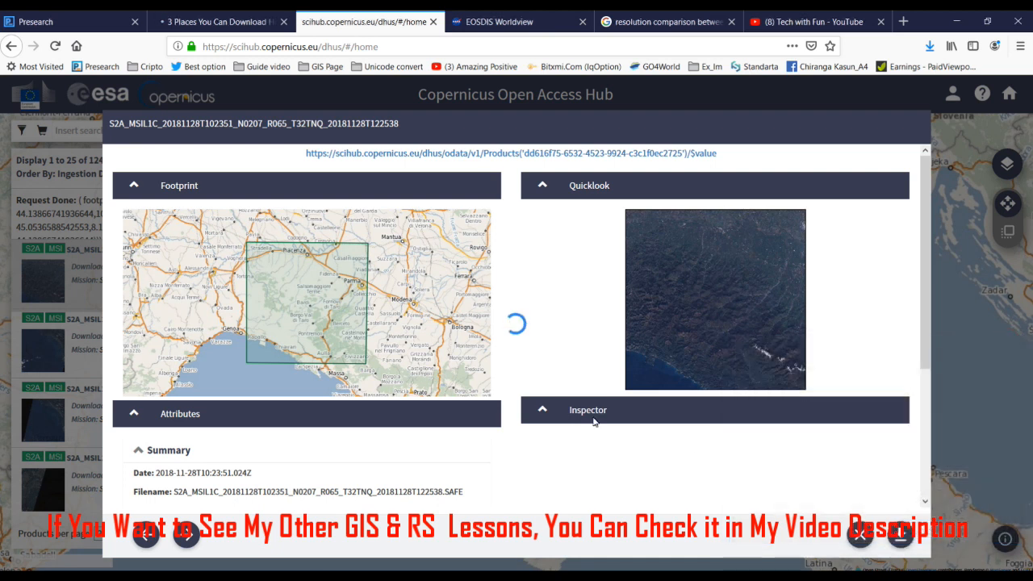
left_click(855, 533)
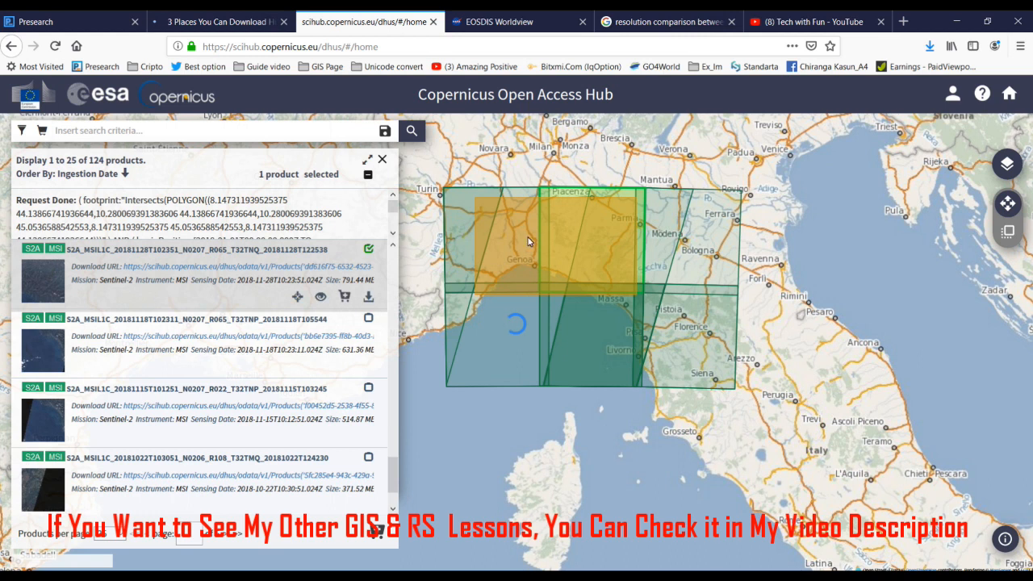
mouse_move(342, 299)
left_click(324, 297)
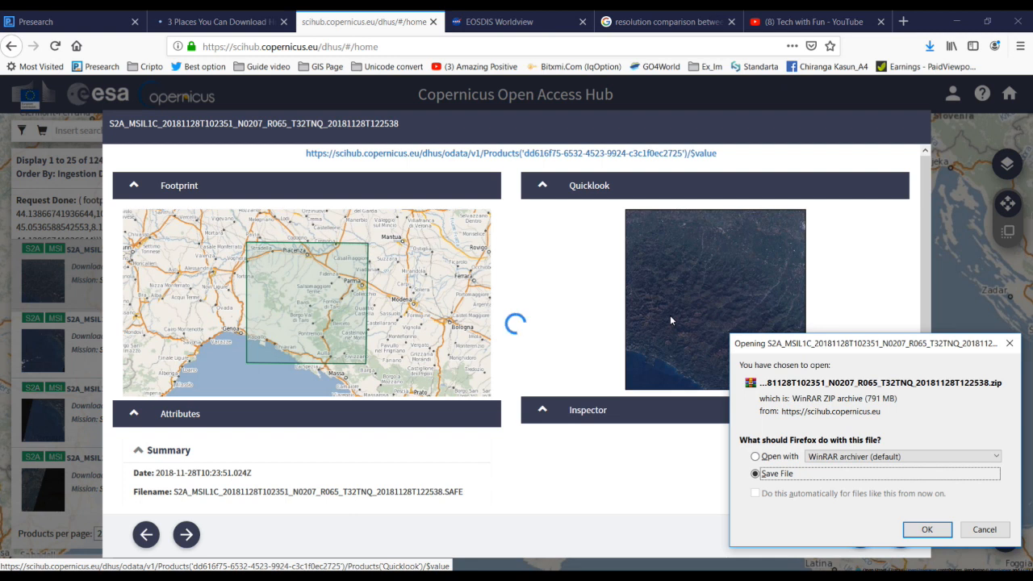
left_click_drag(821, 343, 807, 311)
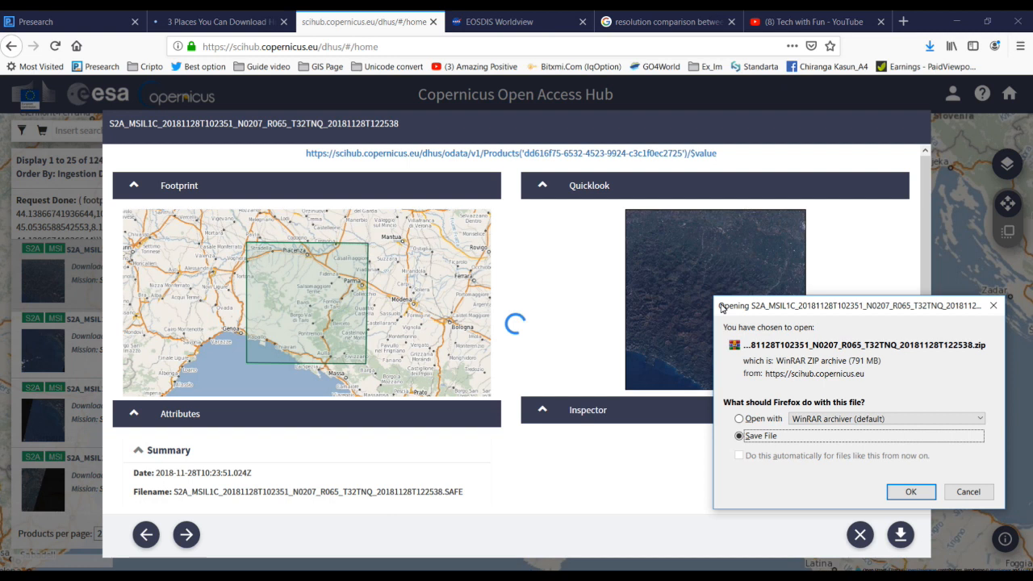
left_click(993, 306)
left_click(860, 534)
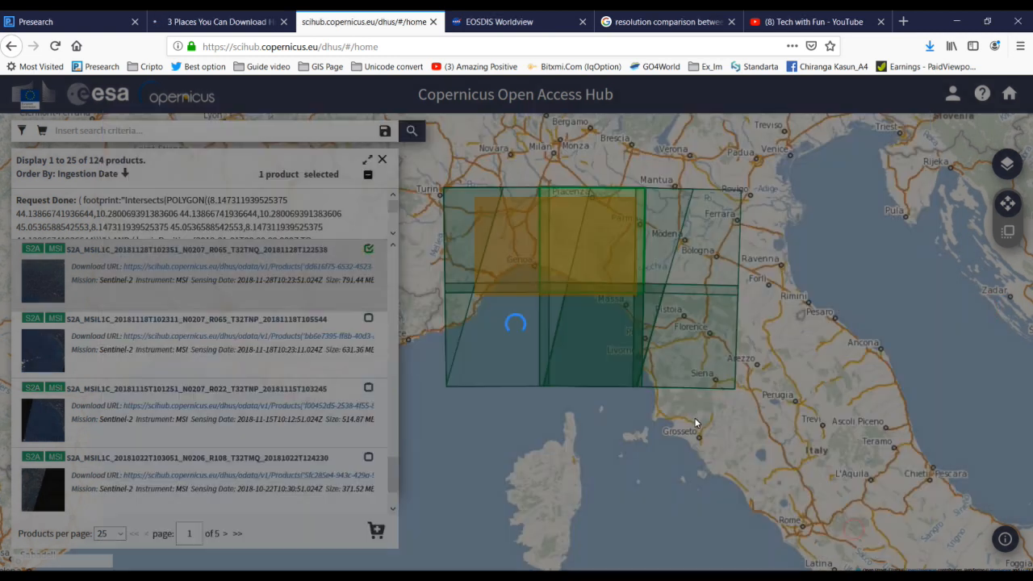